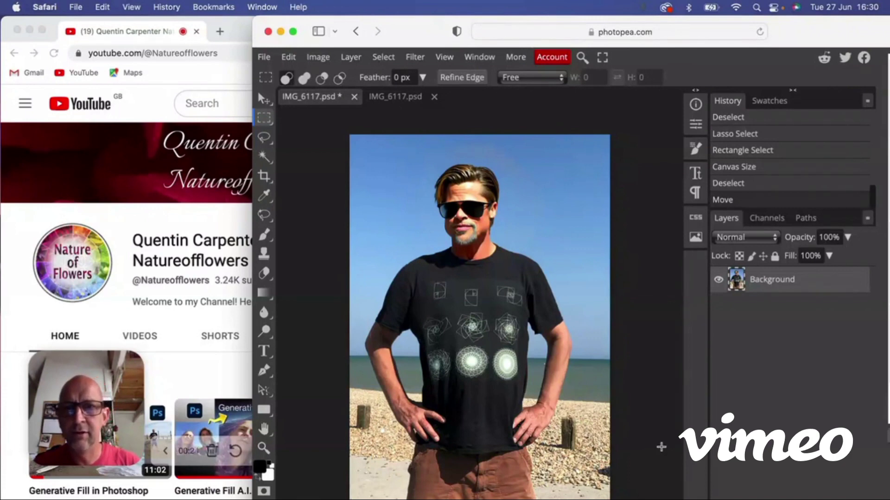
Switch to the unedited IMG_6117.psd copy and pick Magic Replace from the healing tools
left_click(386, 99)
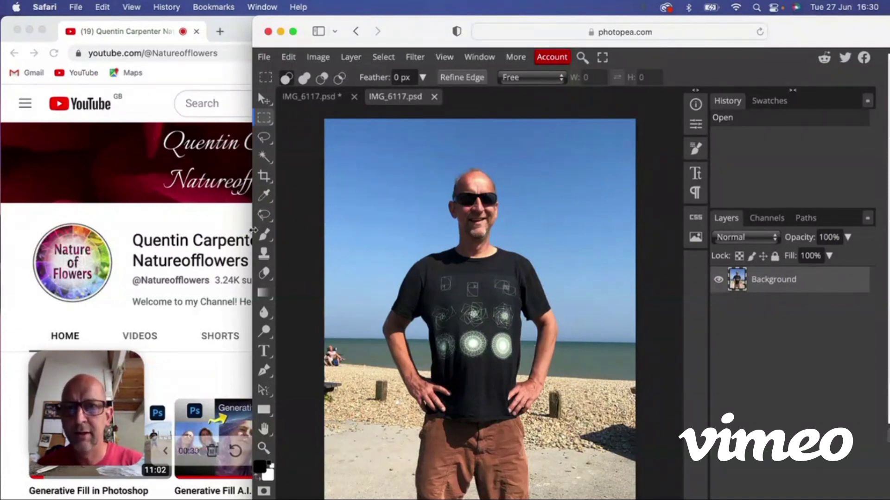
right_click(265, 216)
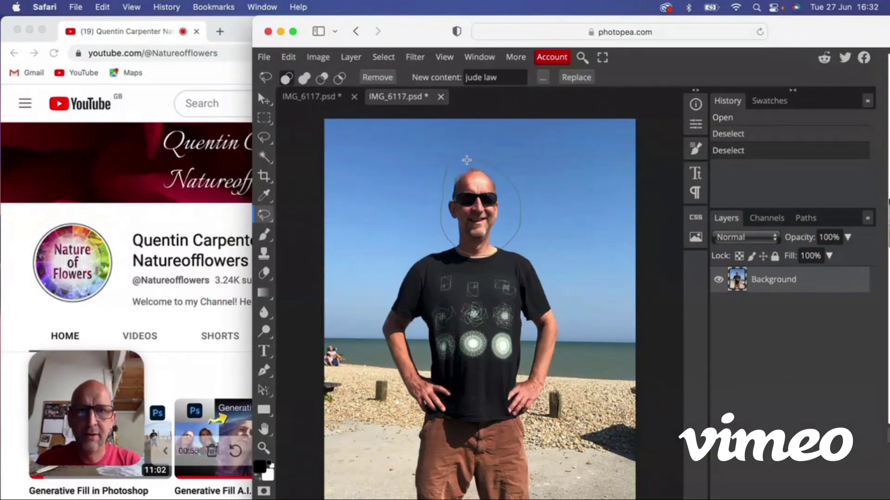
Lasso the man's head and generate a Jude Law head in its place
left_click_drag(515, 234, 451, 167)
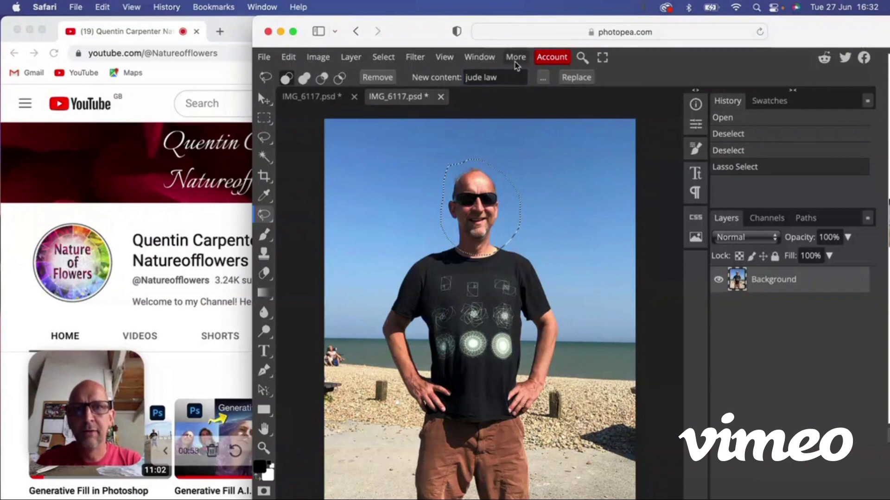
left_click(576, 78)
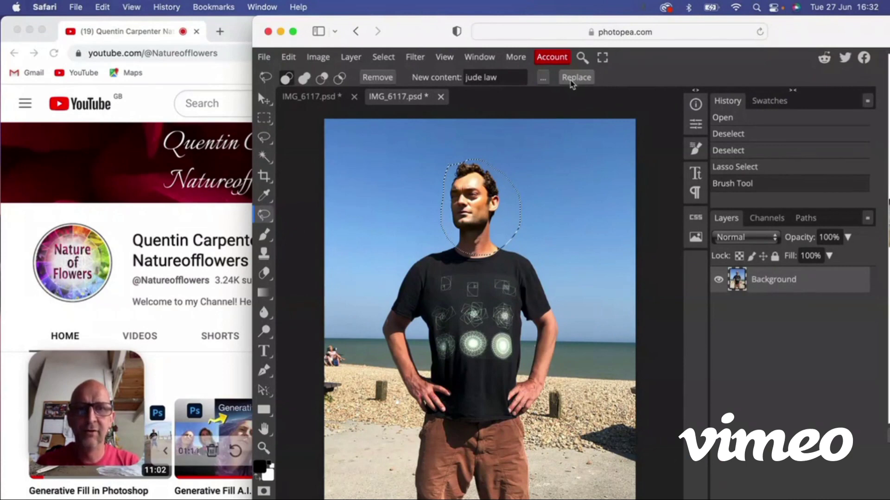
Change the New content text to 'brad pitt' and regenerate the man's head
left_click(506, 77)
key("BackSpace")
key("BackSpace")
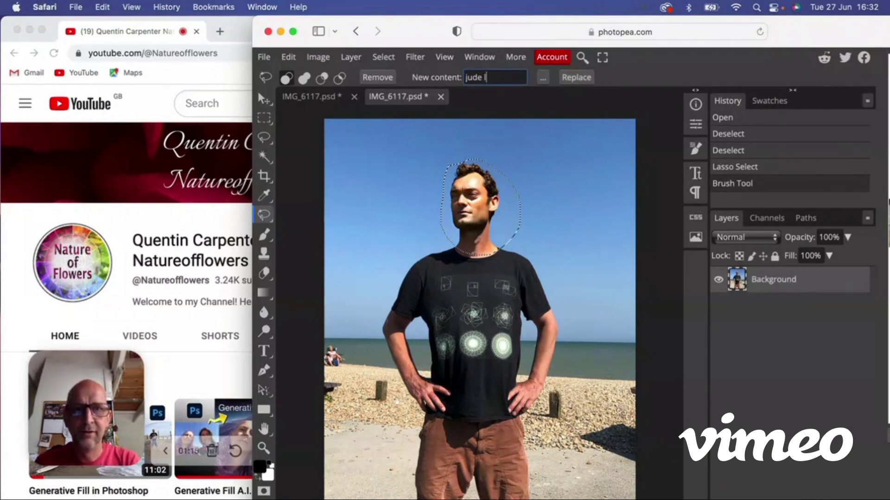
key("BackSpace")
key("BackSpace")
key("BackSpace")
key("BackSpace")
key("BackSpace")
key("BackSpace")
type("bra")
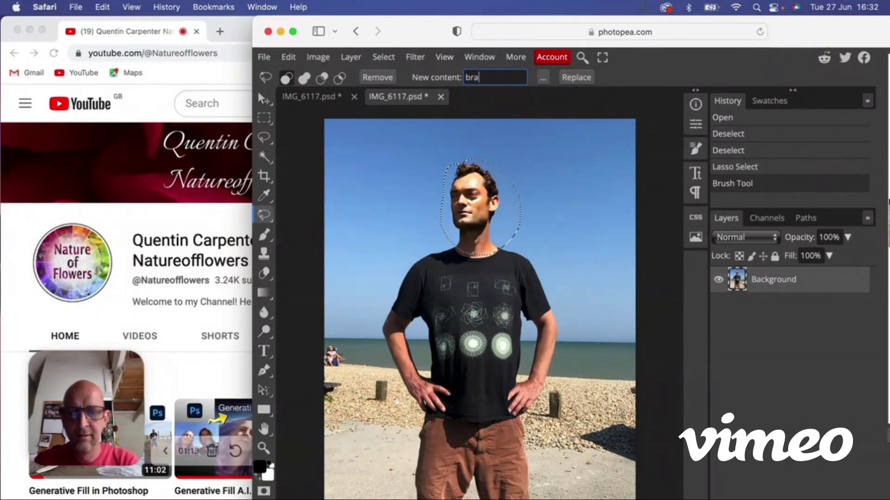
type("d pitt")
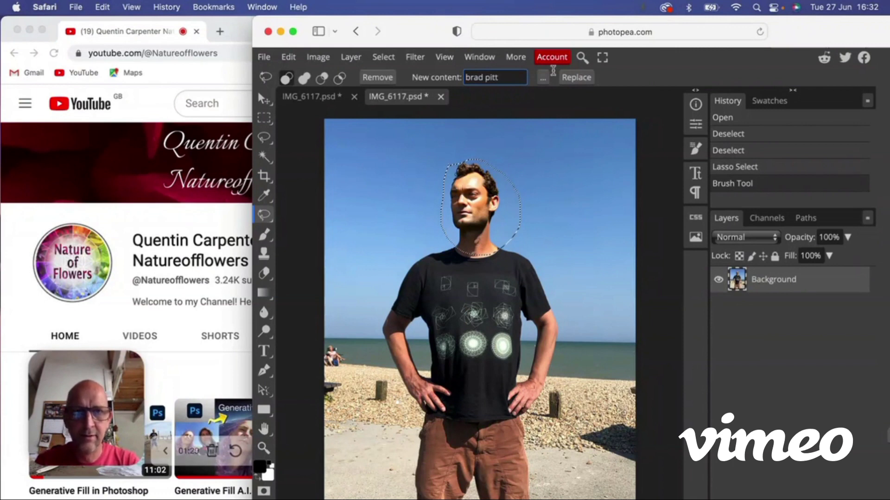
left_click(576, 77)
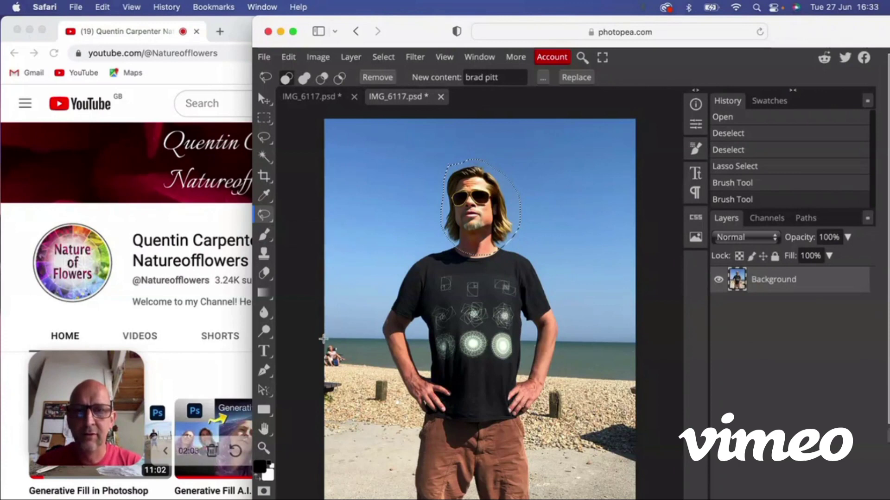
Lasso the seated person at the left edge and replace them with a blank content description
left_click_drag(322, 339, 321, 341)
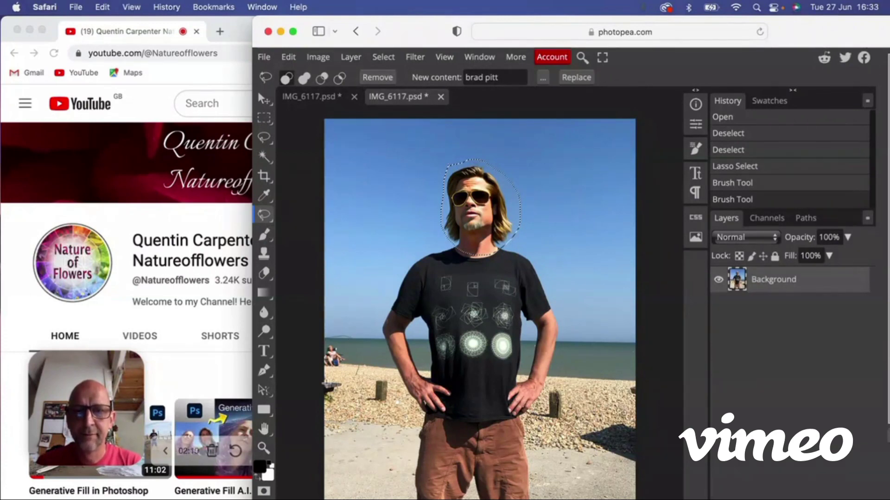
double_click(481, 77)
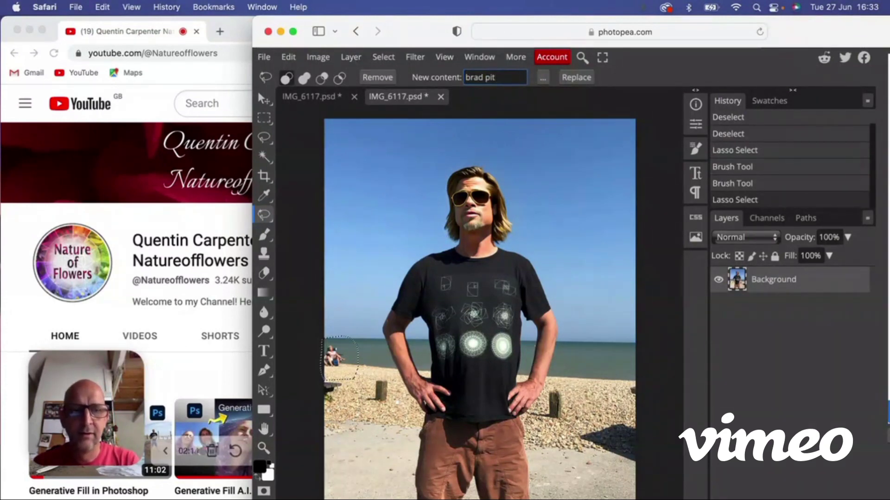
key("BackSpace")
key("BackSpace")
key("BackSpace")
key("BackSpace")
key("BackSpace")
key("BackSpace")
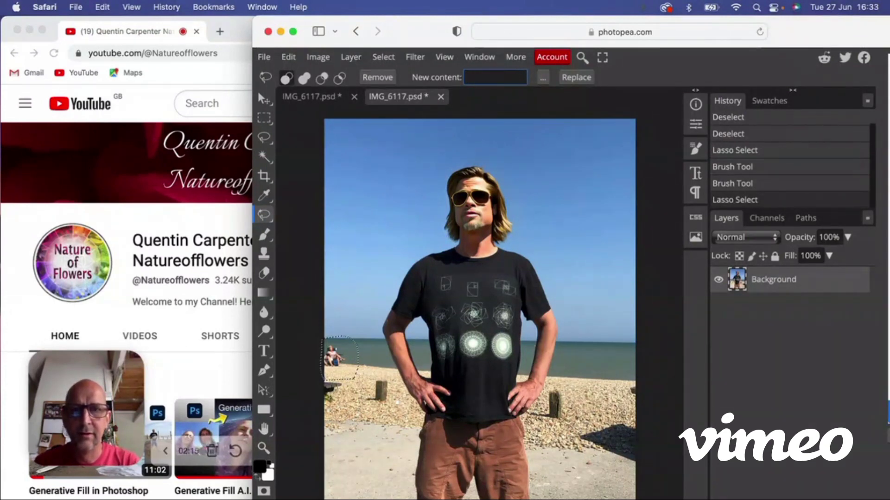
left_click(575, 77)
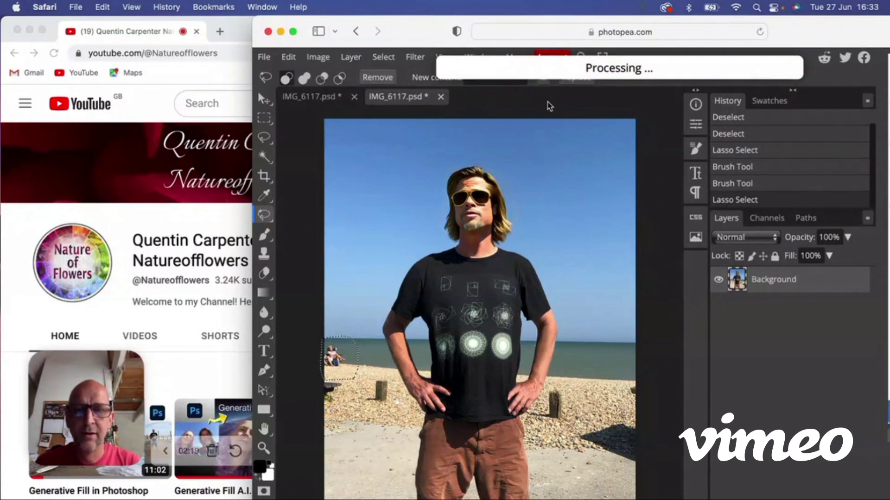